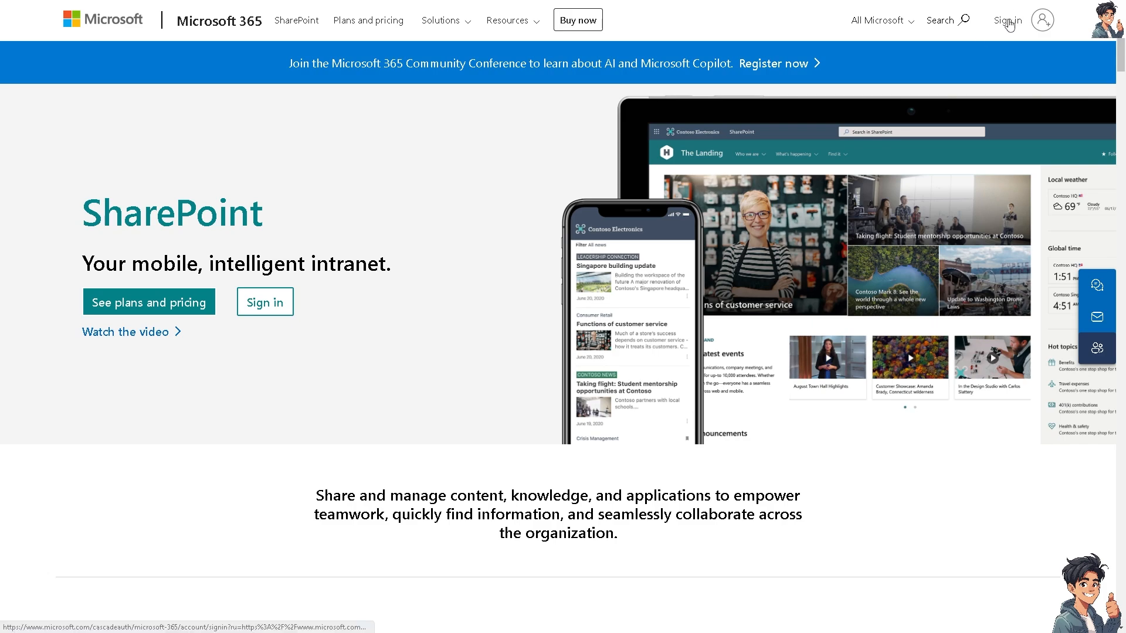
# Step: Open the Microsoft 365 sign-in page and start creating a new account
pyautogui.click(1008, 22)
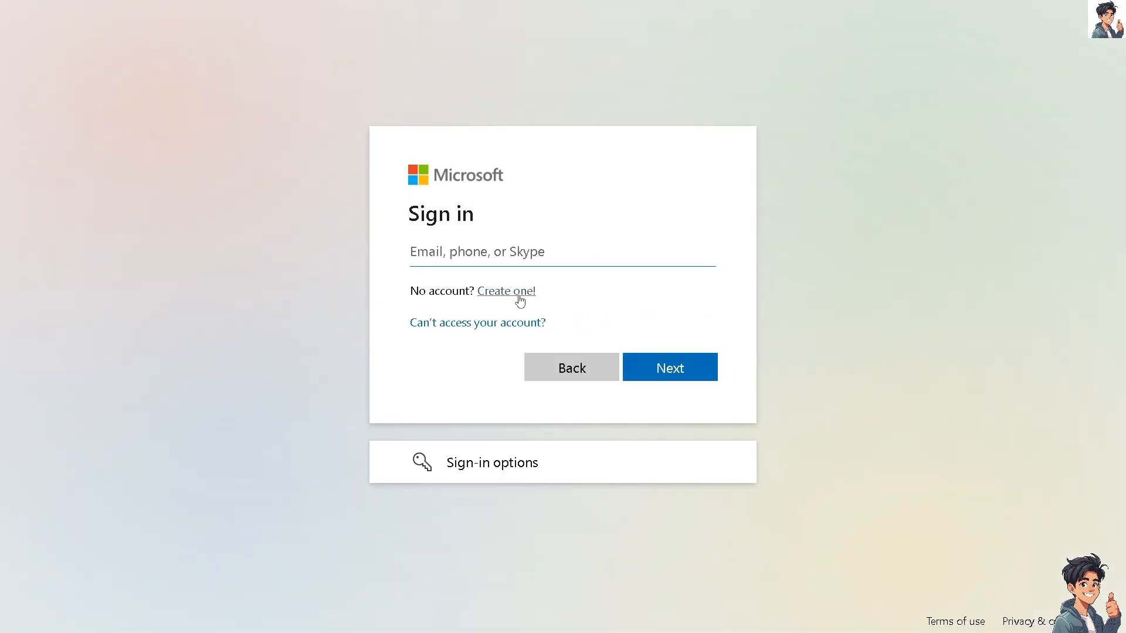
pyautogui.click(519, 297)
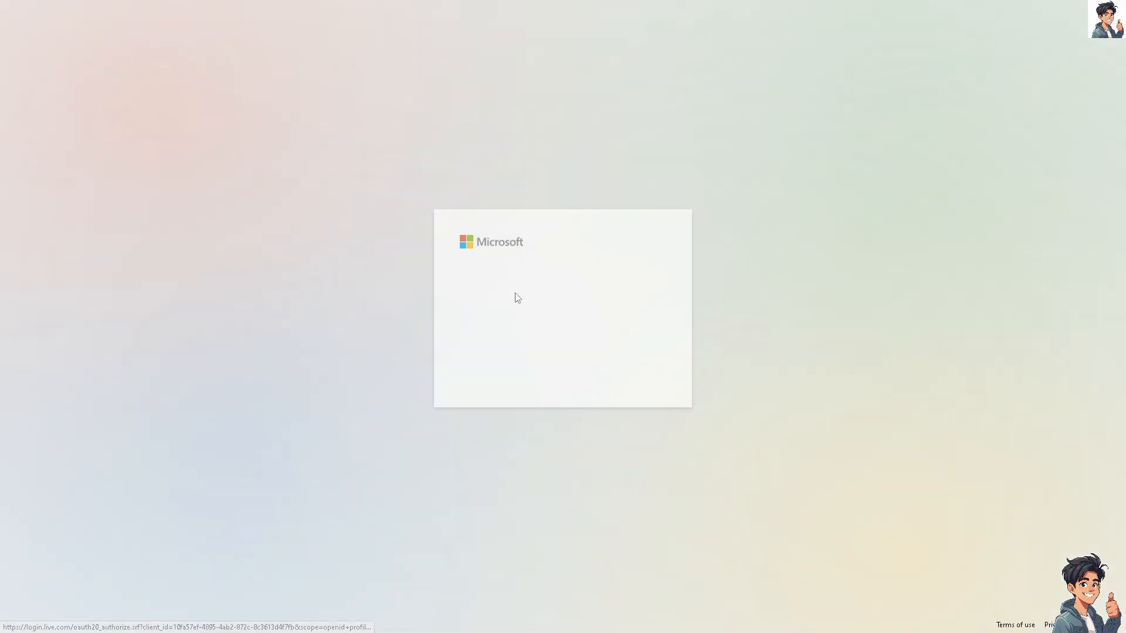
pyautogui.click(551, 352)
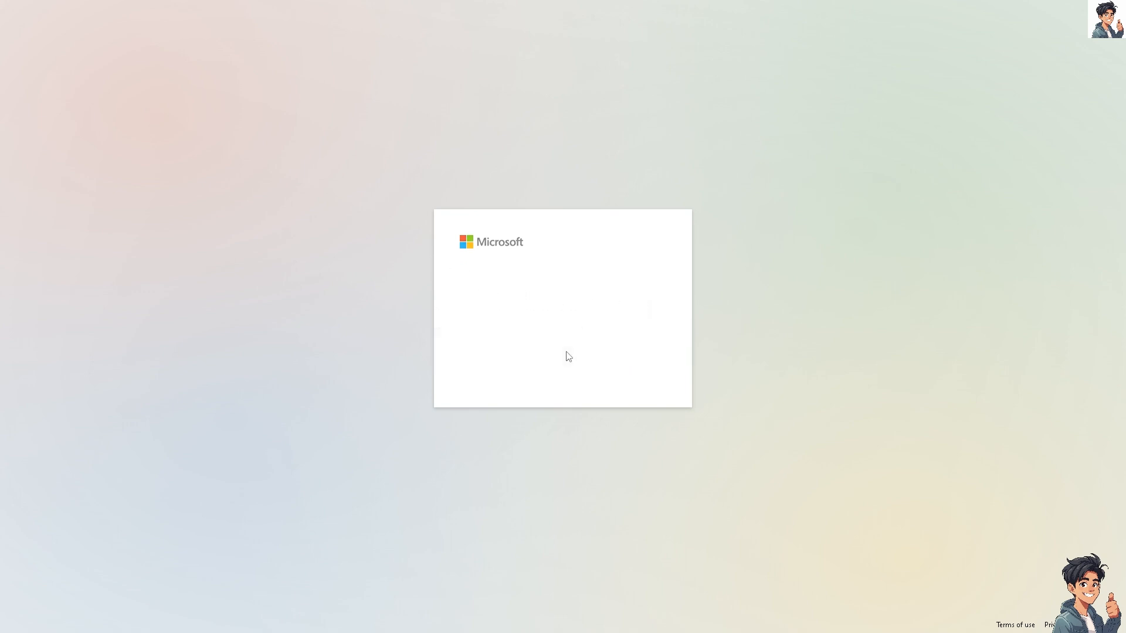
pyautogui.click(531, 302)
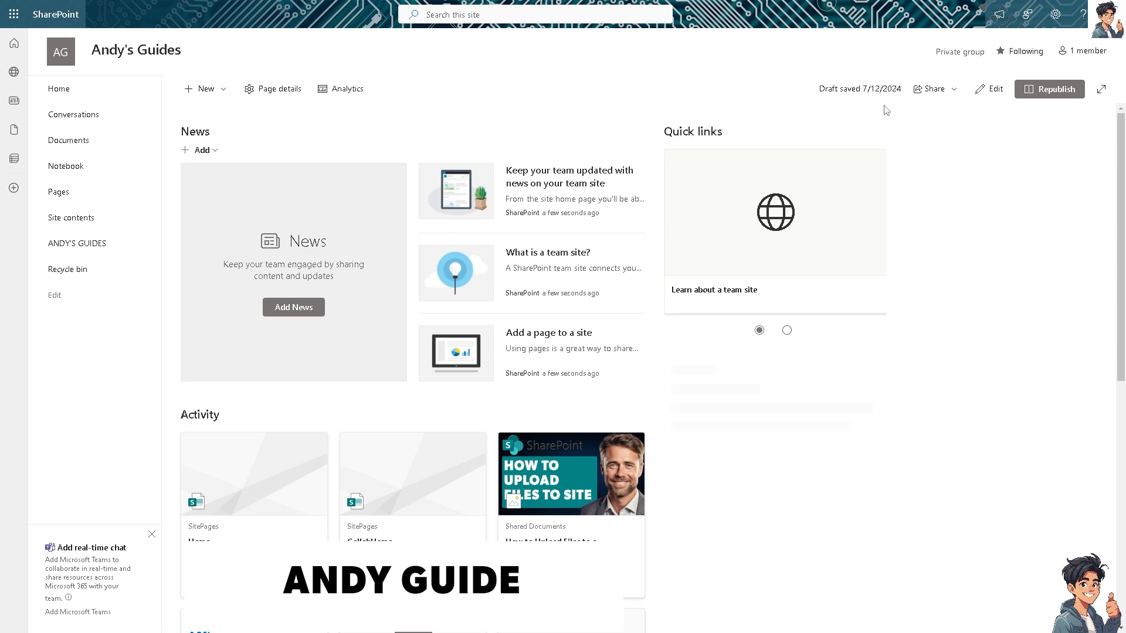
# Step: Open the SharePoint team site's home page for editing
pyautogui.click(991, 90)
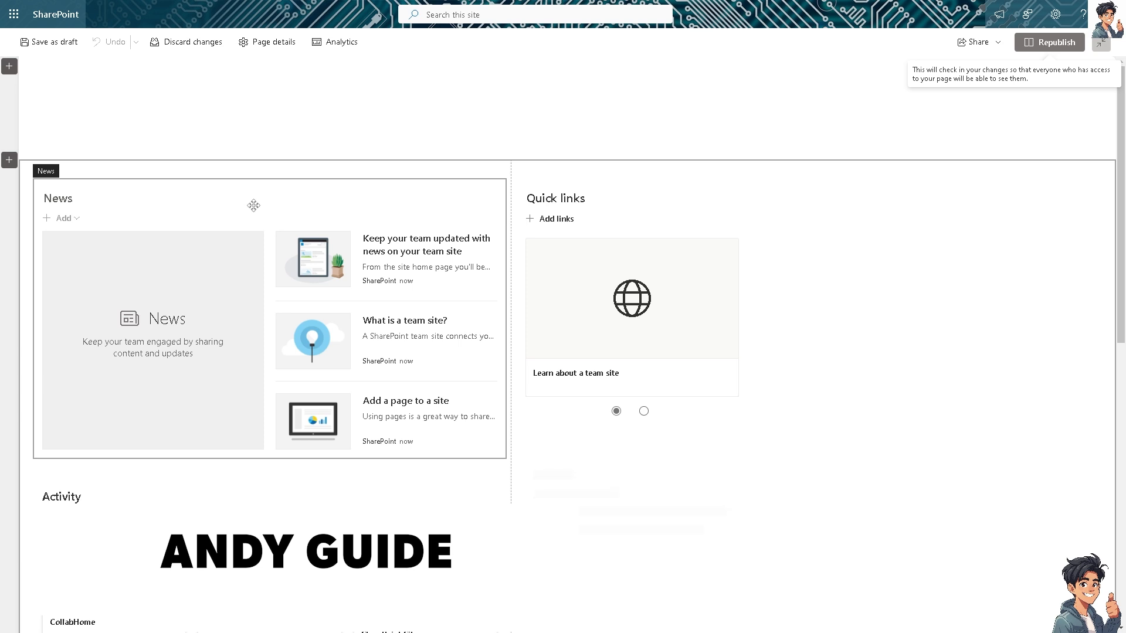
pyautogui.scroll(-1, 281, 481)
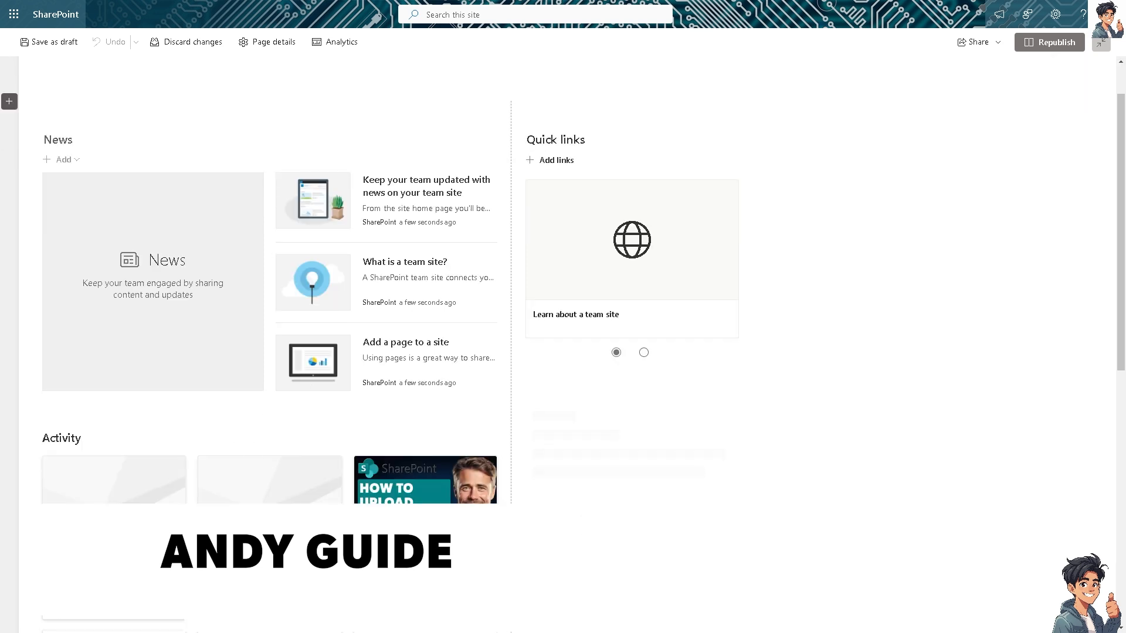
pyautogui.scroll(1, 305, 193)
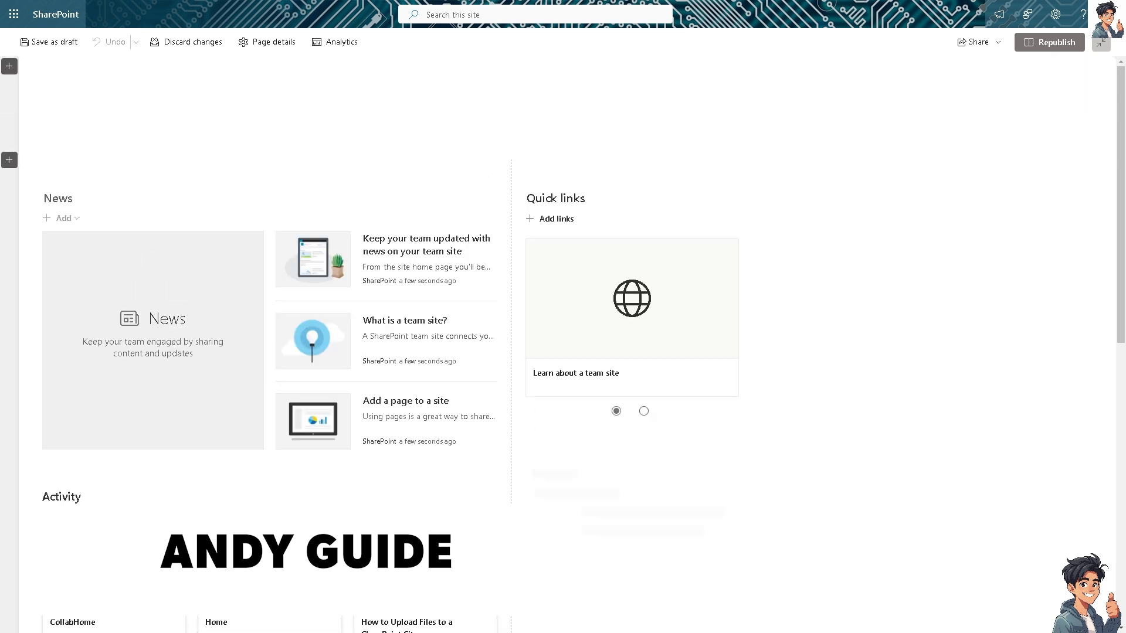
# Step: Add a Microsoft Forms web part in column one, directly above the News section
pyautogui.moveTo(289, 171)
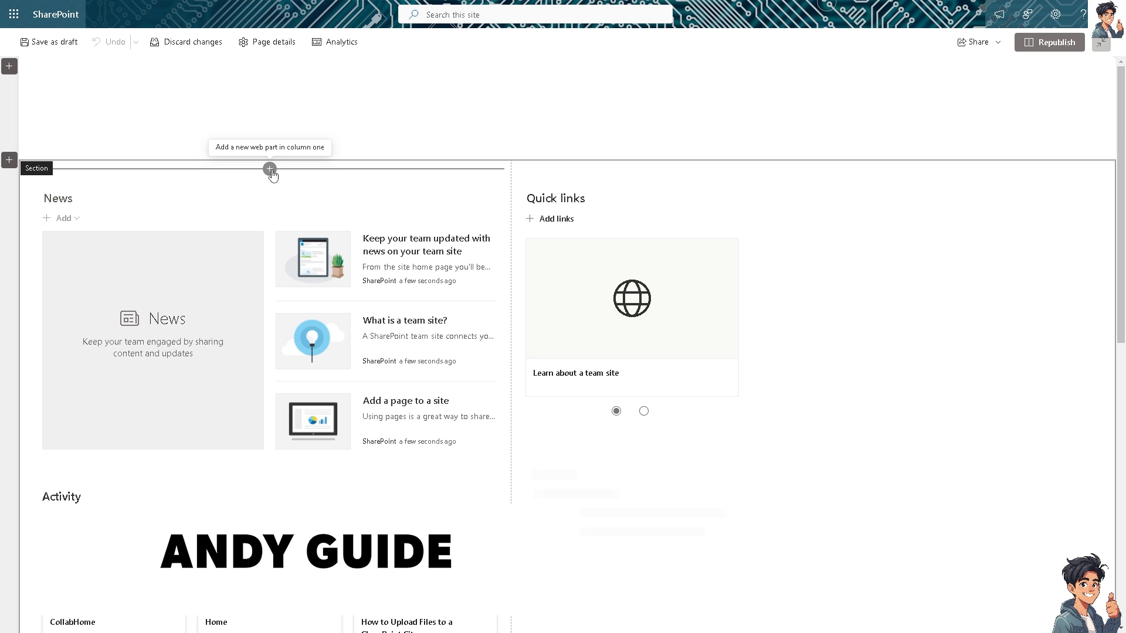
pyautogui.click(270, 170)
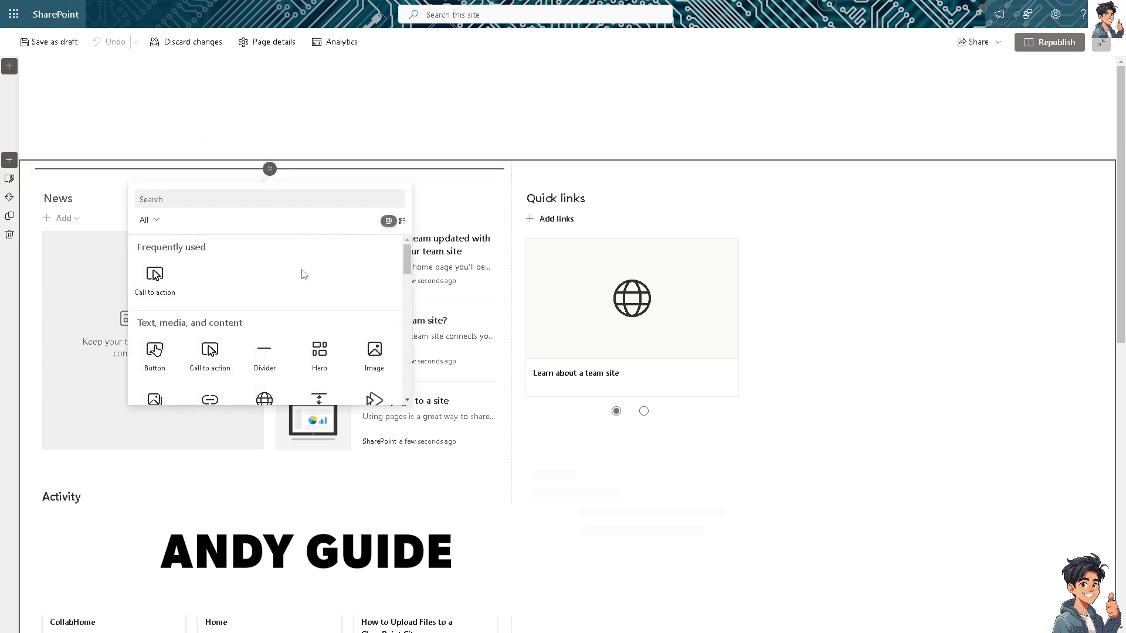
pyautogui.scroll(-4, 296, 302)
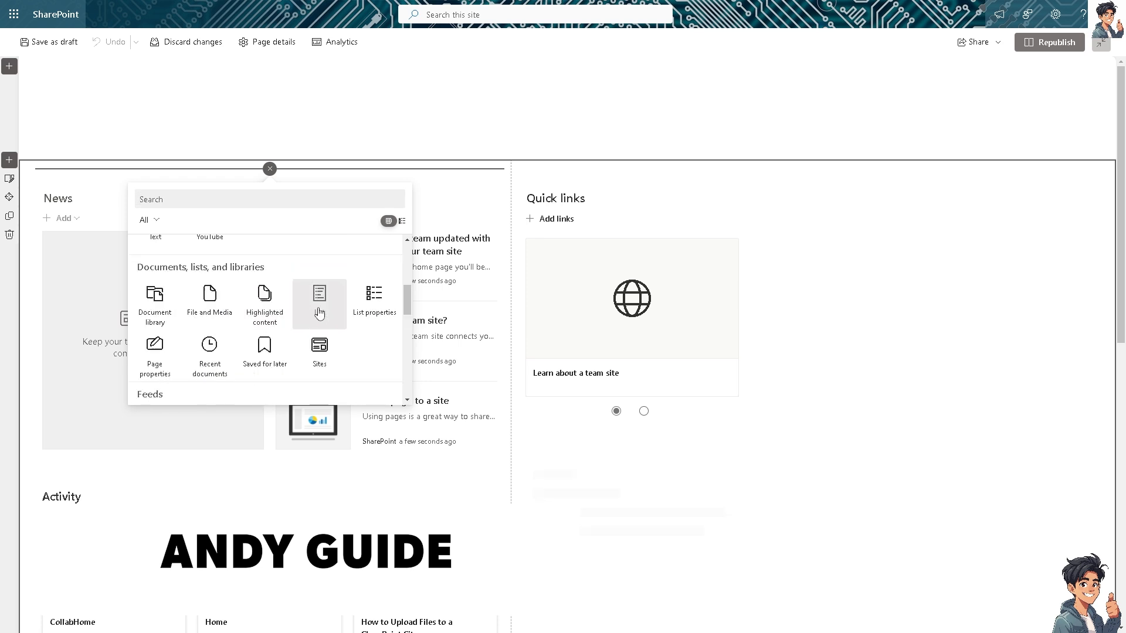
pyautogui.scroll(-1, 269, 320)
pyautogui.scroll(-2, 270, 320)
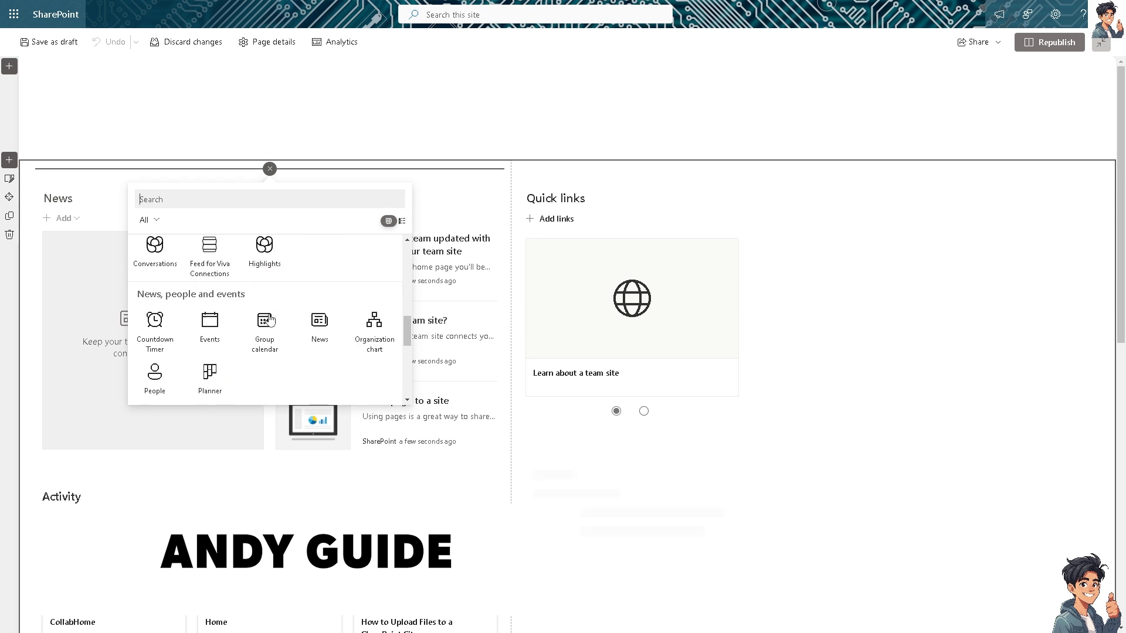
pyautogui.scroll(-2, 269, 319)
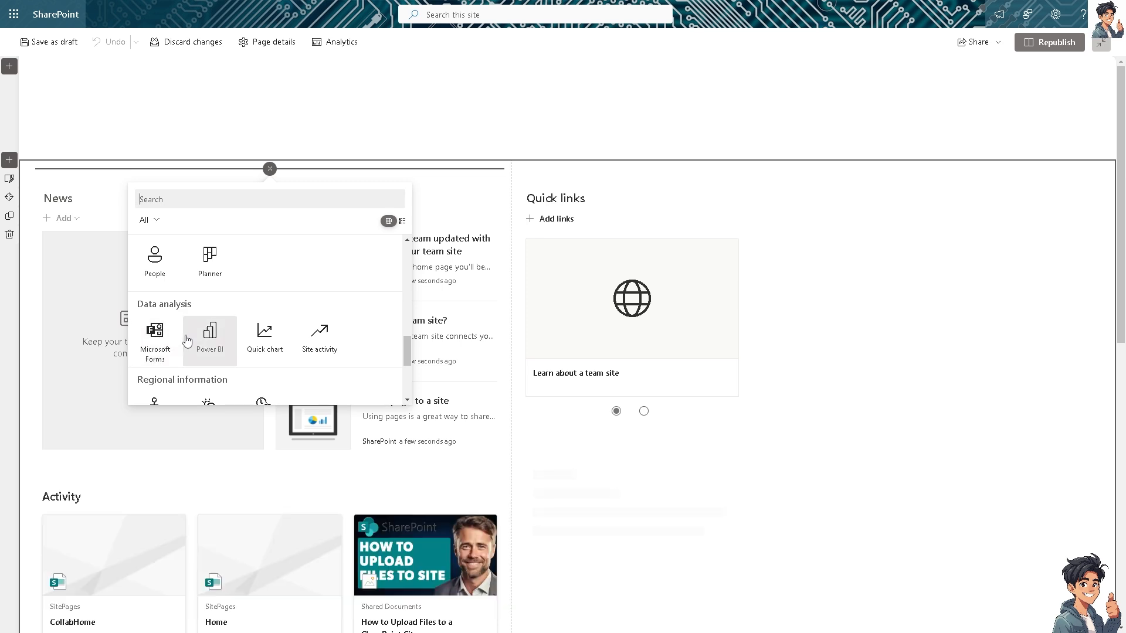
pyautogui.click(157, 329)
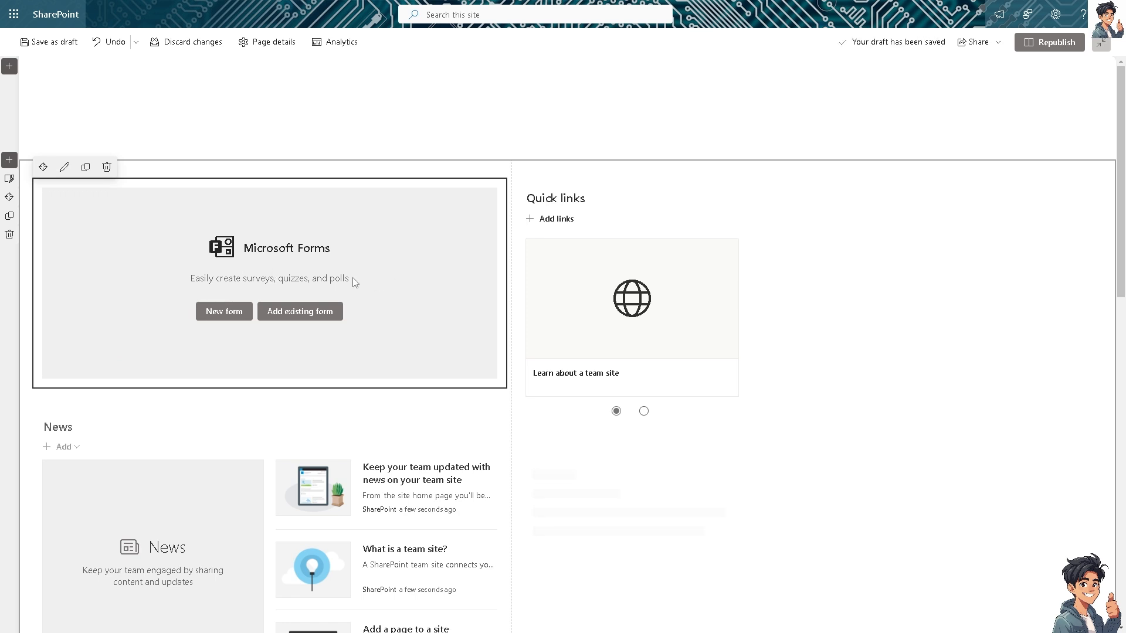
# Step: Create a new form named "ANDY's GUIDES" from the Microsoft Forms web part
pyautogui.click(230, 316)
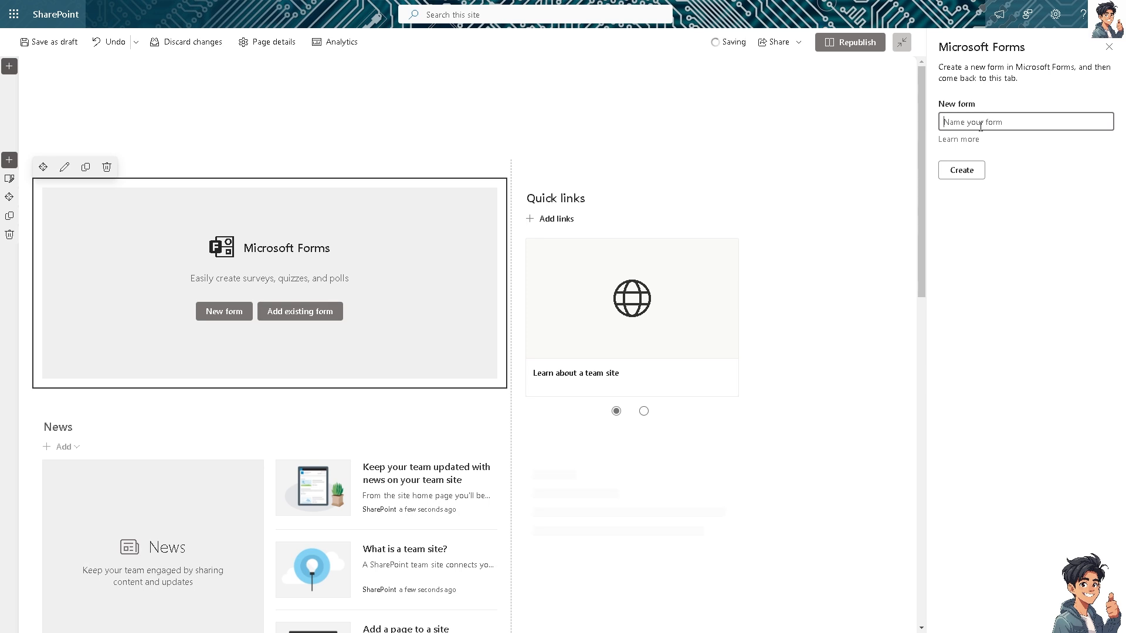
pyautogui.write("ANDY's GUIDES")
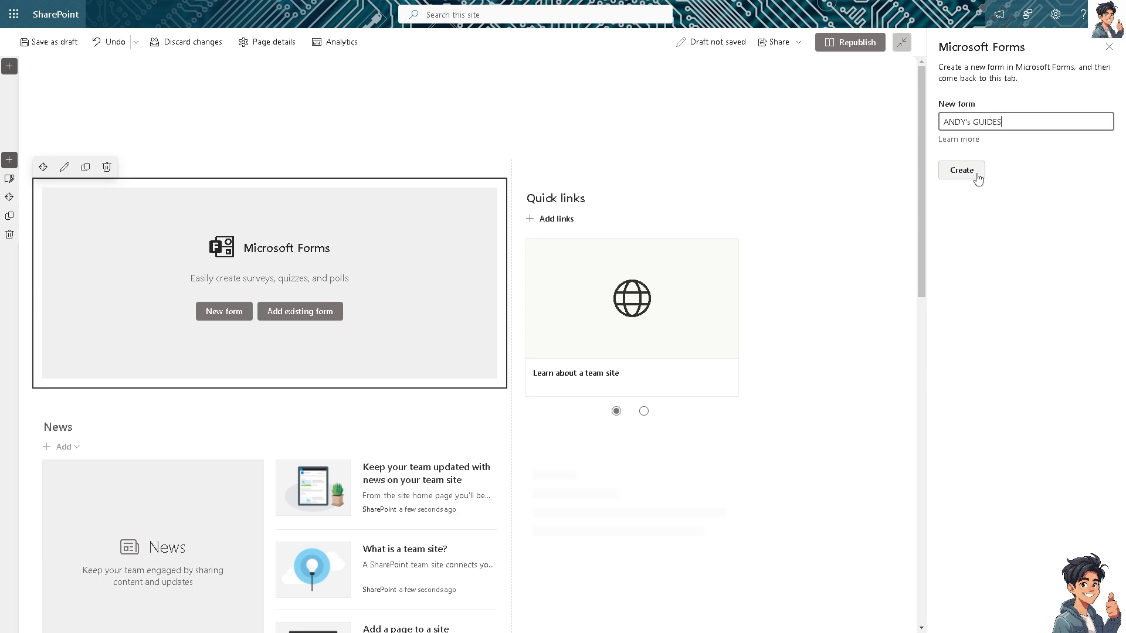
pyautogui.click(974, 176)
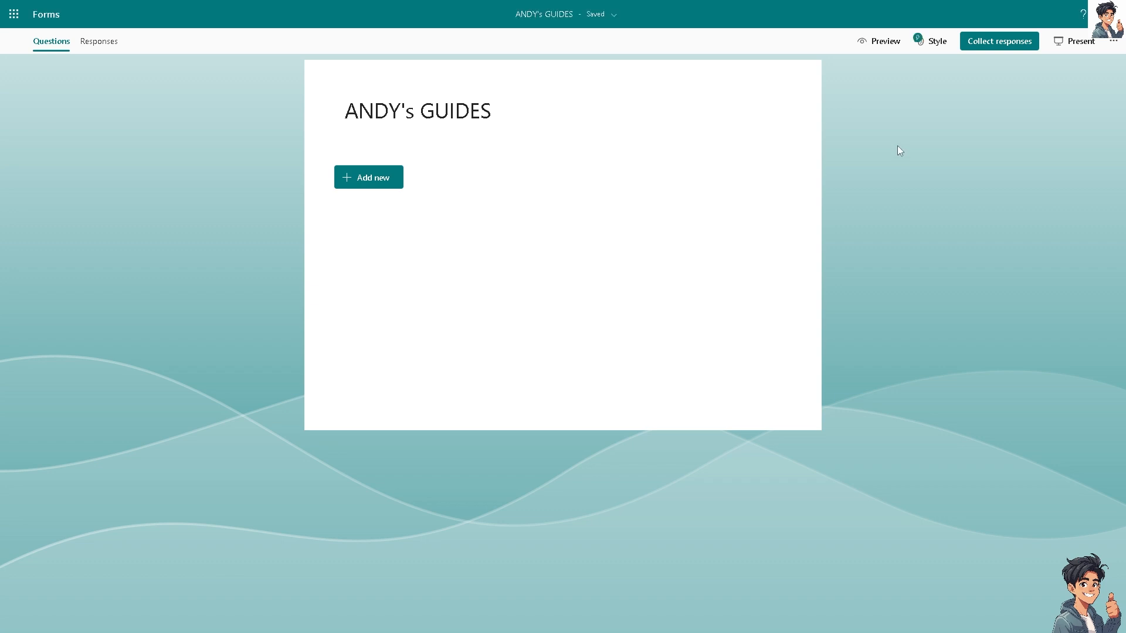
# Step: Set the form's response collection to "Anyone can respond" and close the sharing settings
pyautogui.click(990, 48)
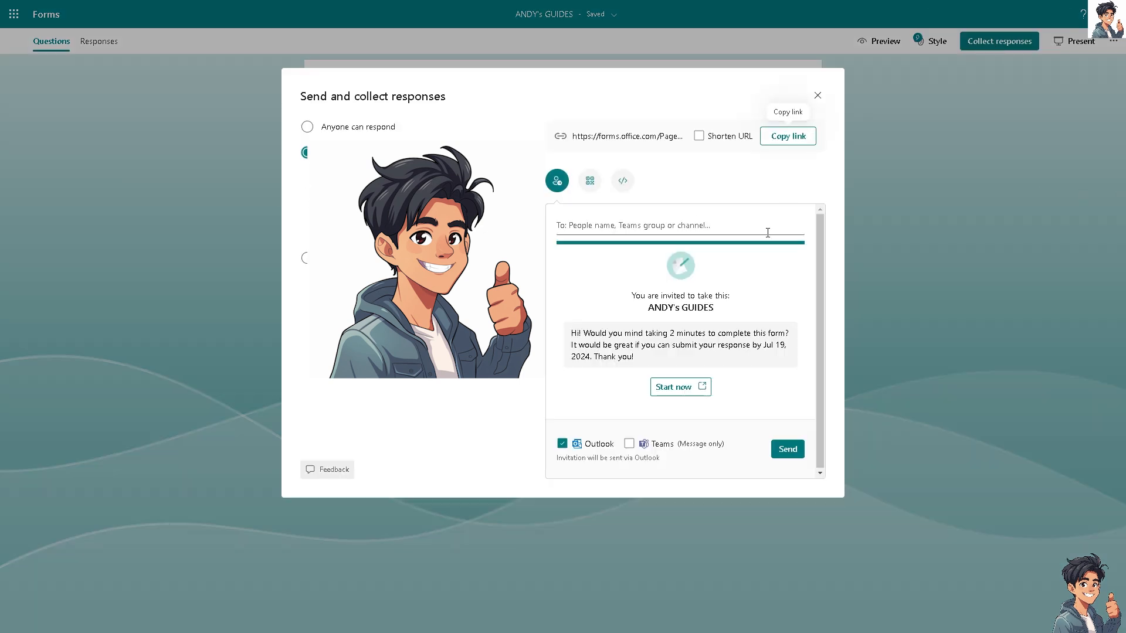
pyautogui.click(339, 132)
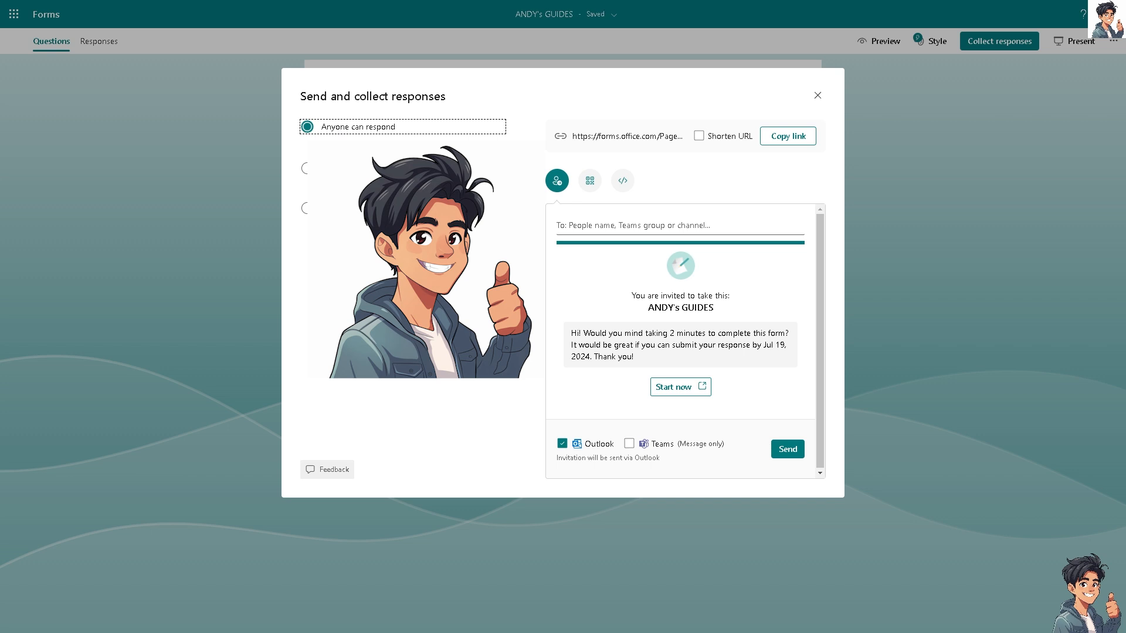
pyautogui.click(346, 169)
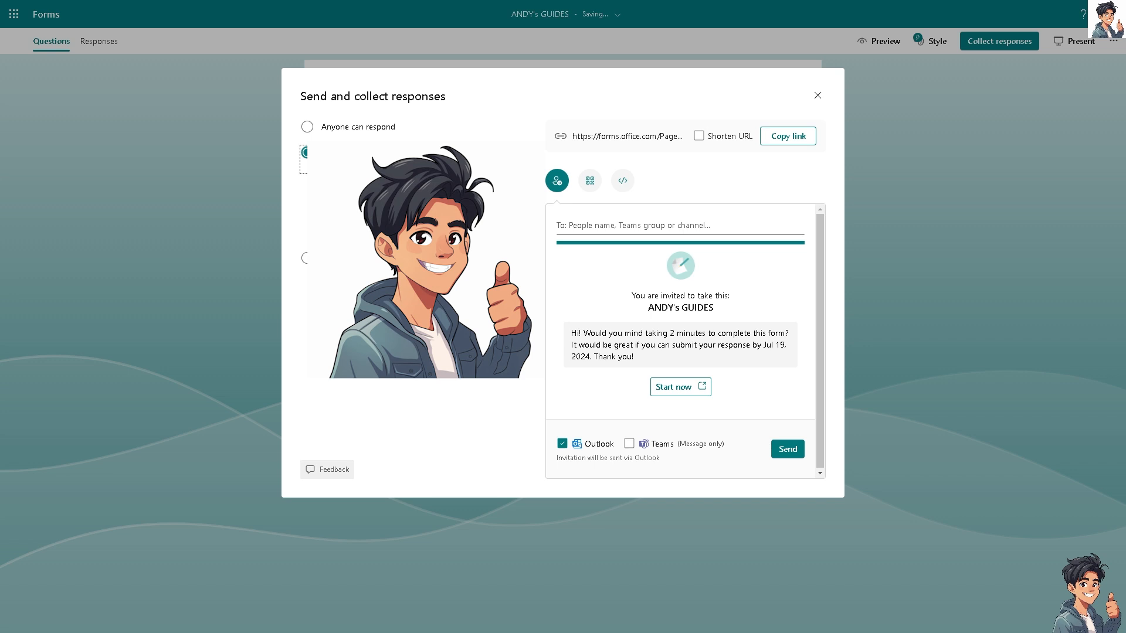
pyautogui.click(308, 128)
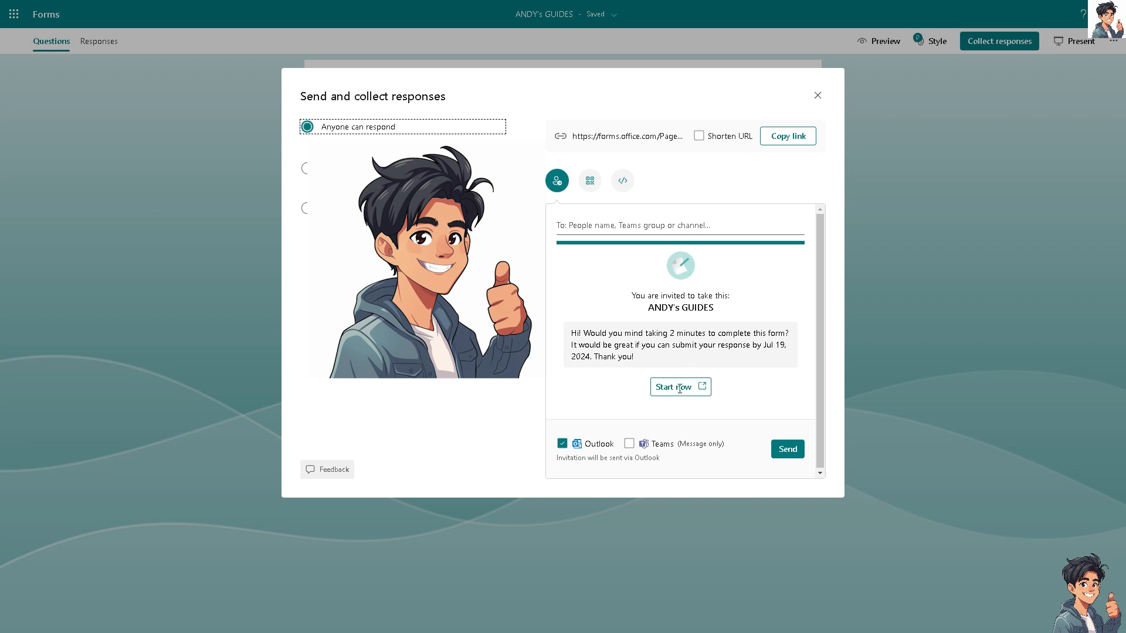
pyautogui.click(818, 95)
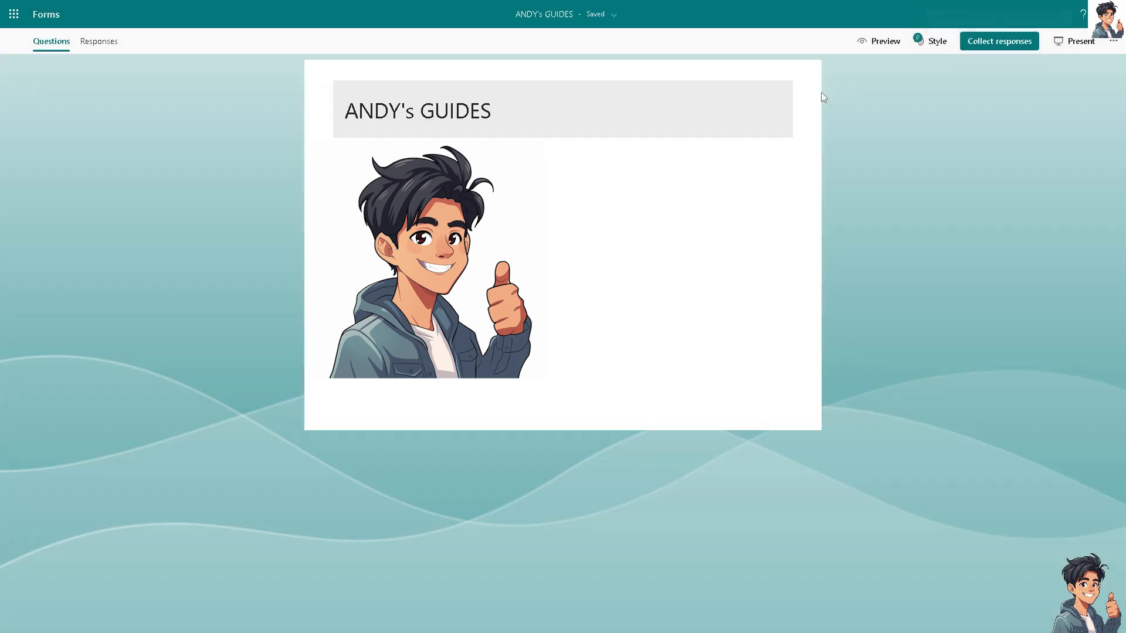
# Step: Try out the suggested form styles and apply the one with the business meeting photo
pyautogui.click(933, 44)
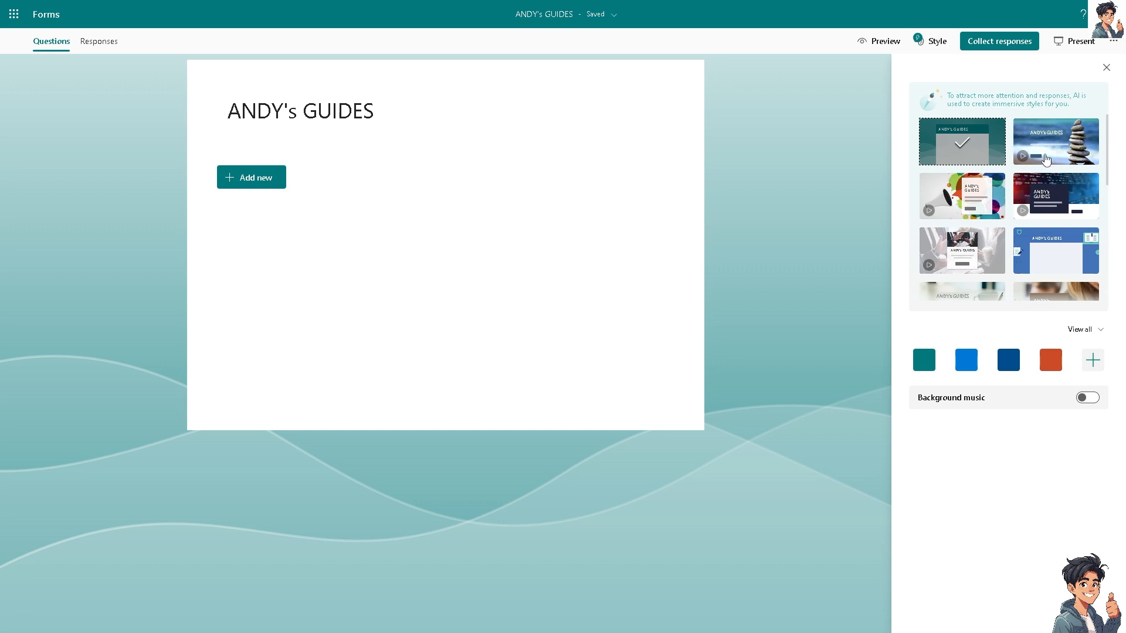
pyautogui.click(1057, 152)
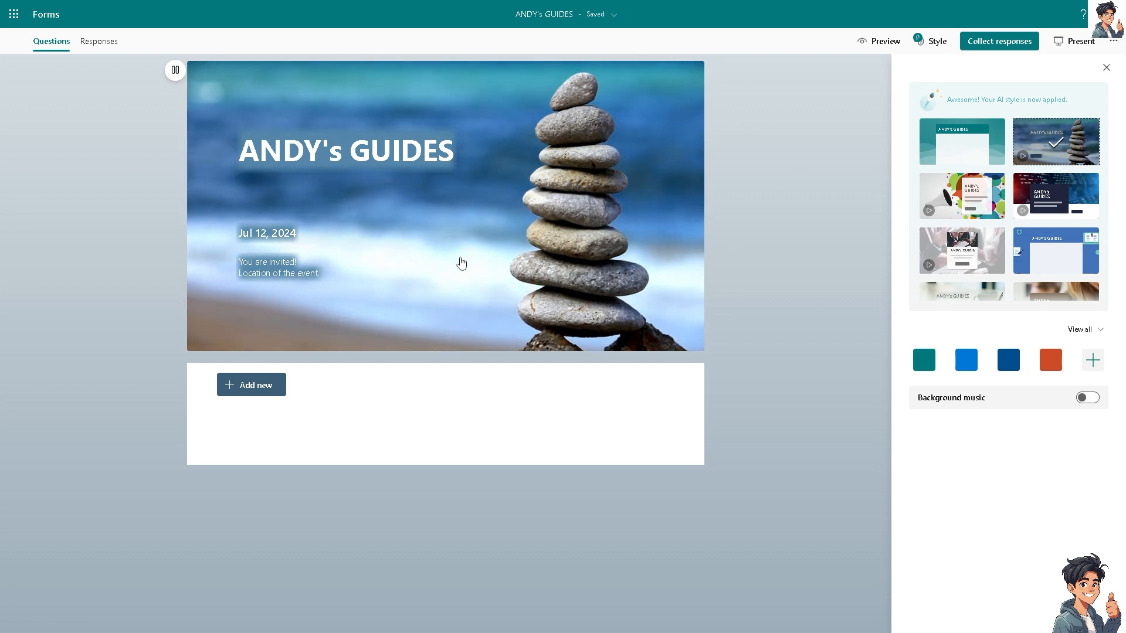
pyautogui.click(962, 212)
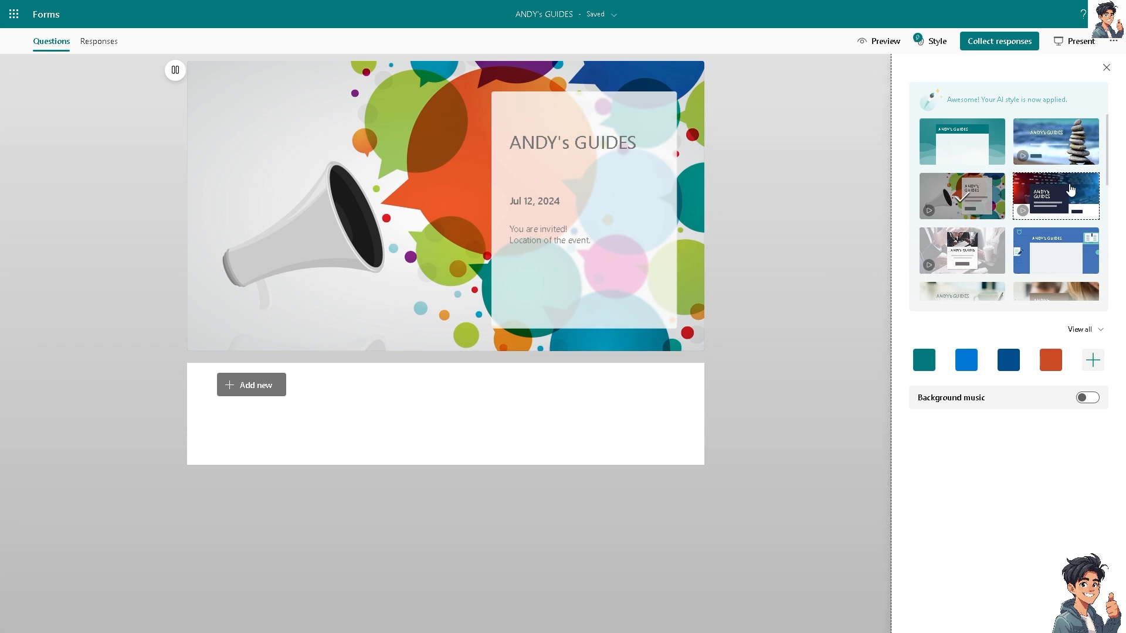
pyautogui.click(1068, 191)
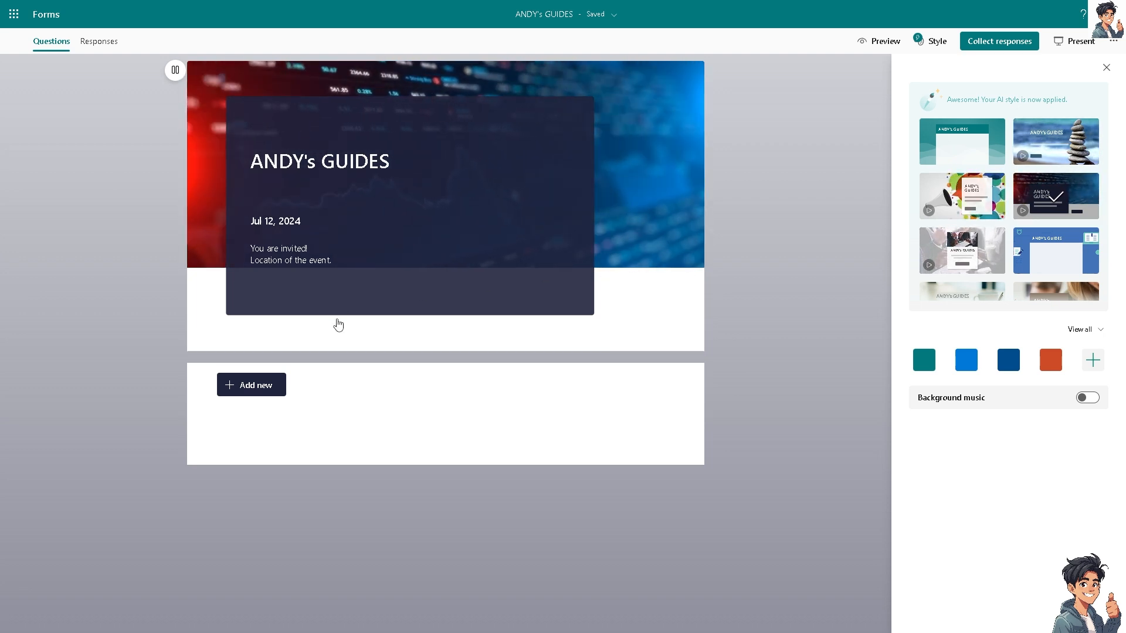
pyautogui.click(975, 252)
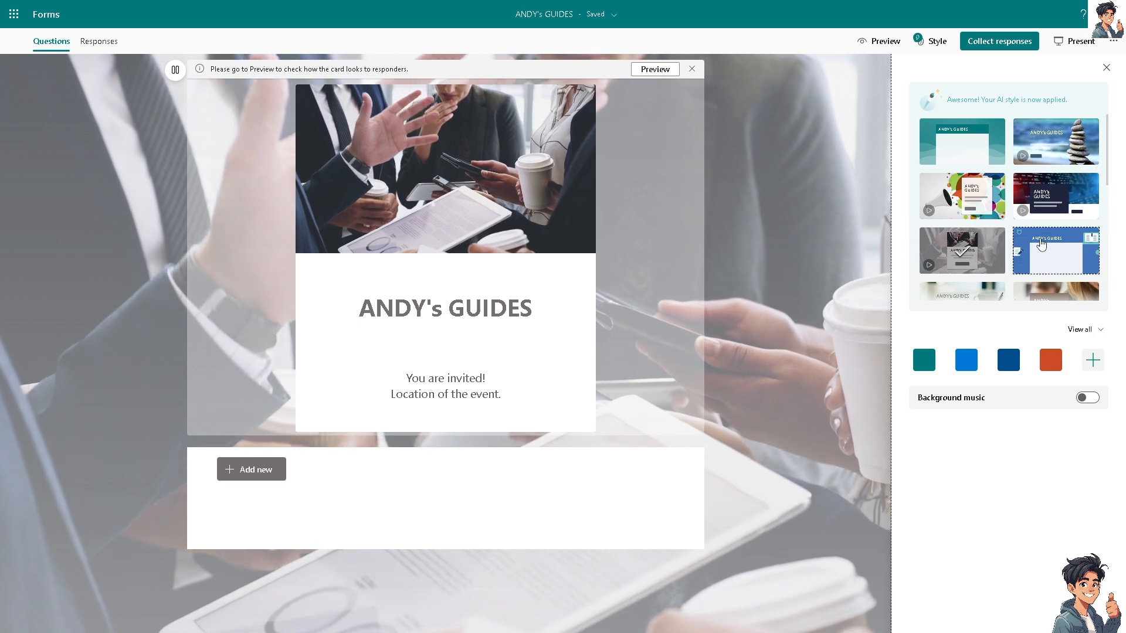
pyautogui.click(1056, 251)
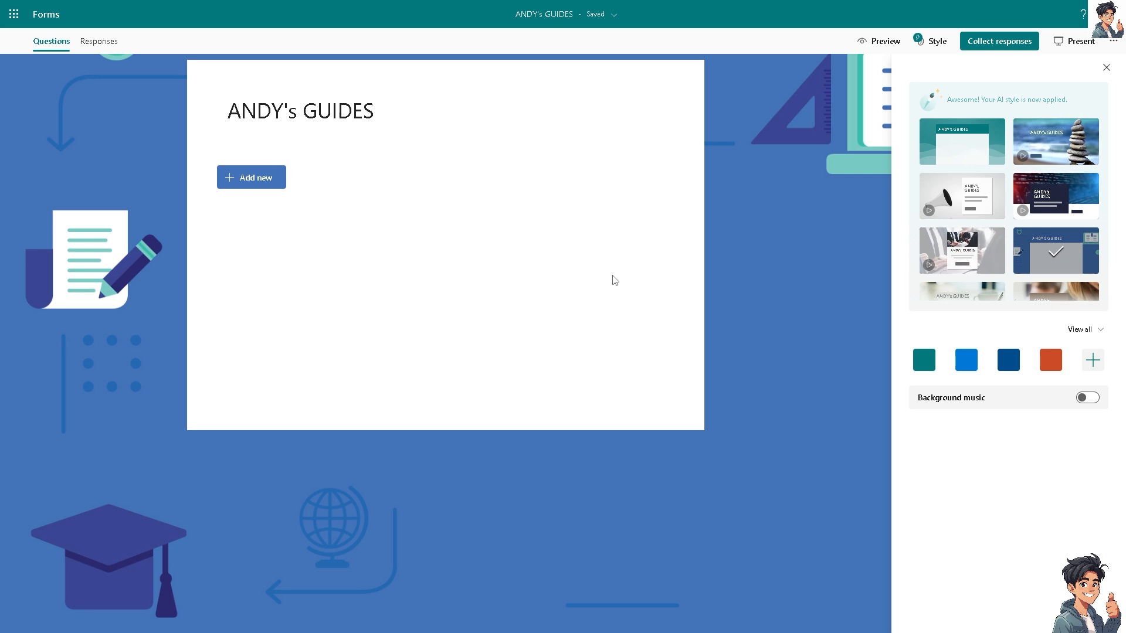
pyautogui.click(970, 249)
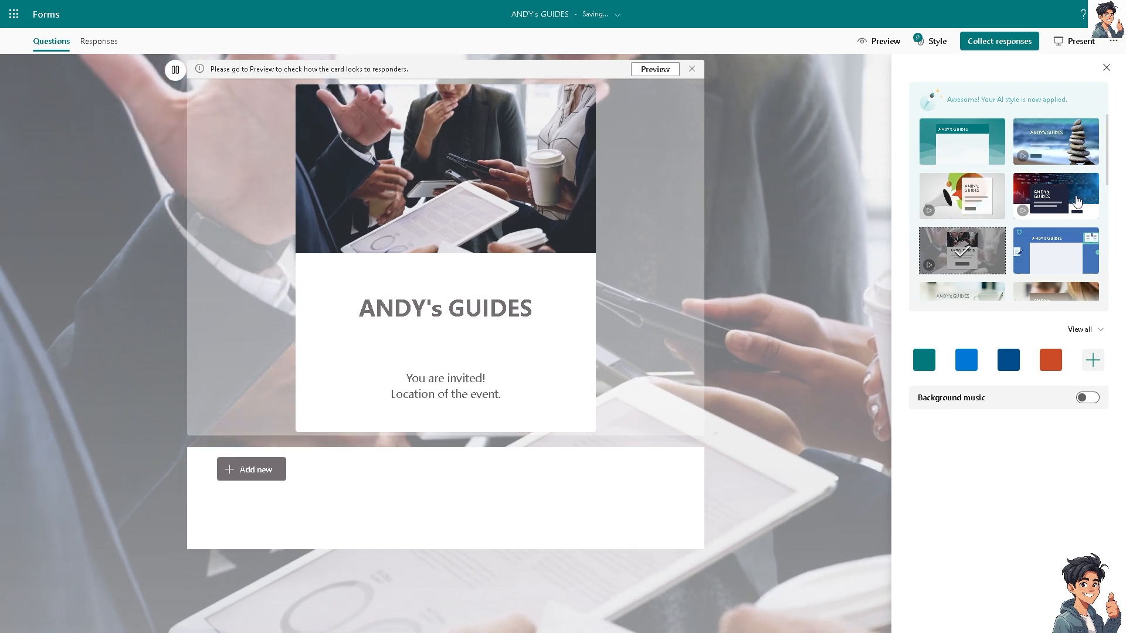
pyautogui.click(1070, 202)
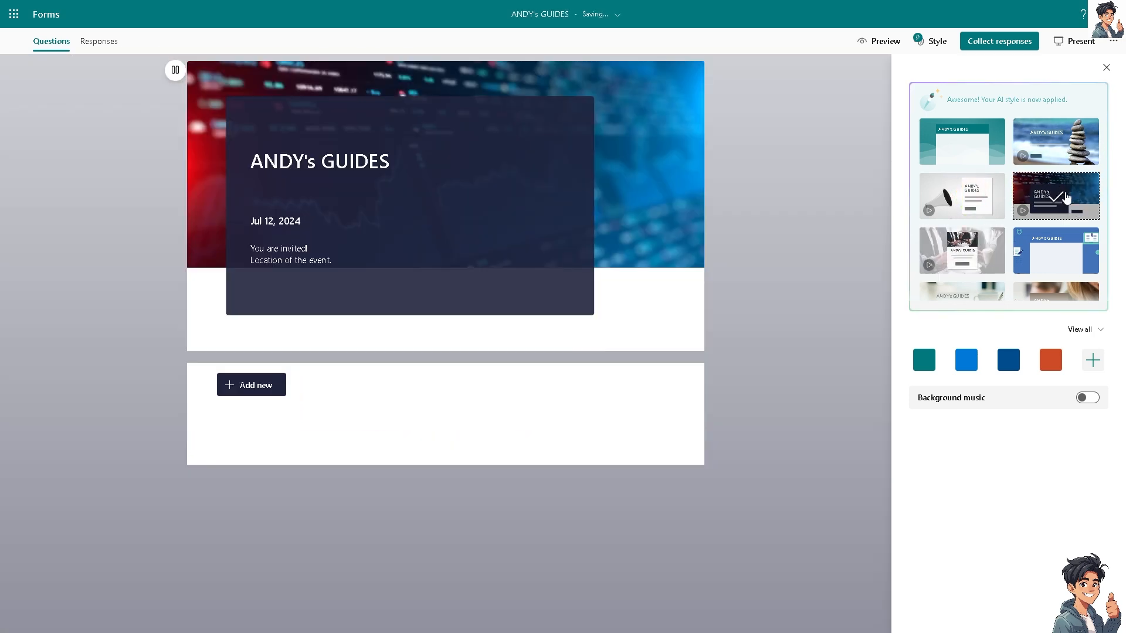
pyautogui.click(1049, 158)
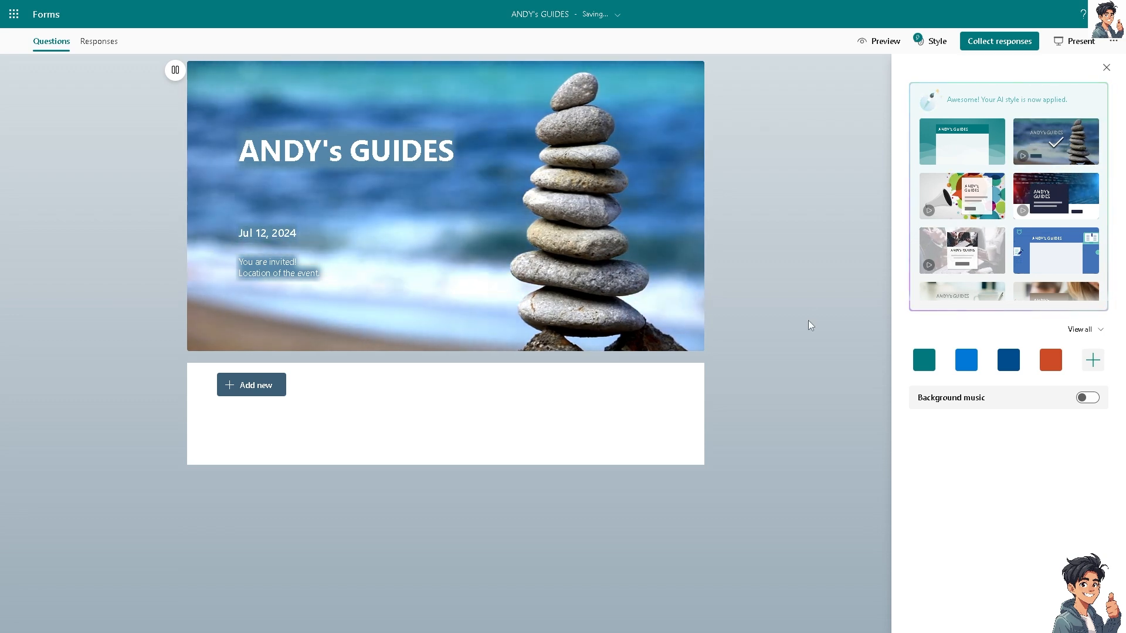
pyautogui.click(984, 153)
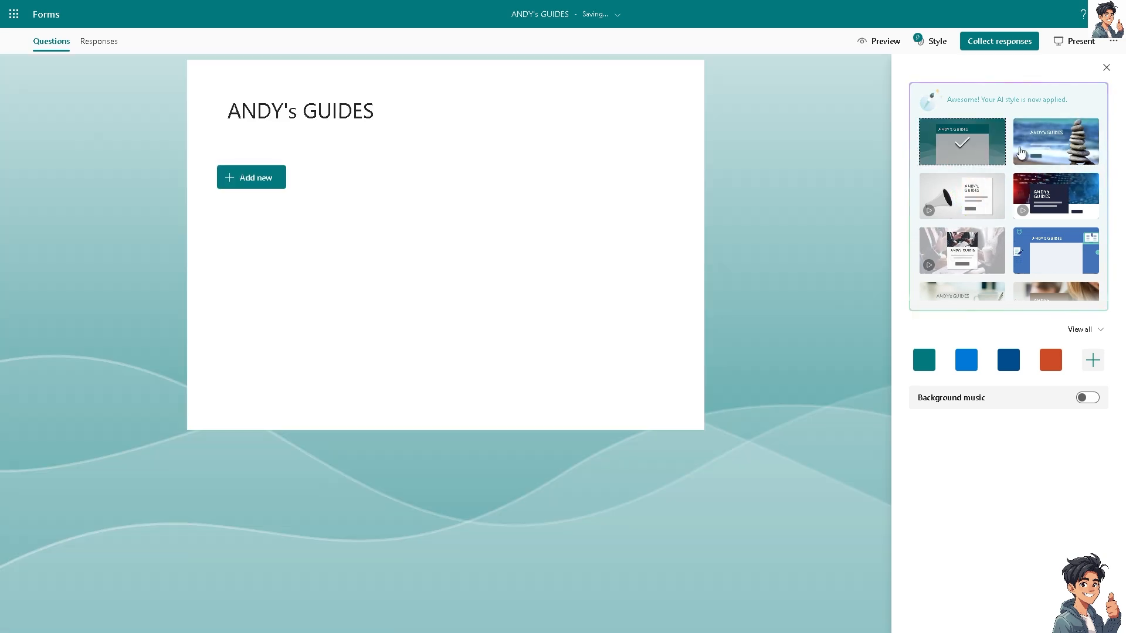
pyautogui.click(1047, 152)
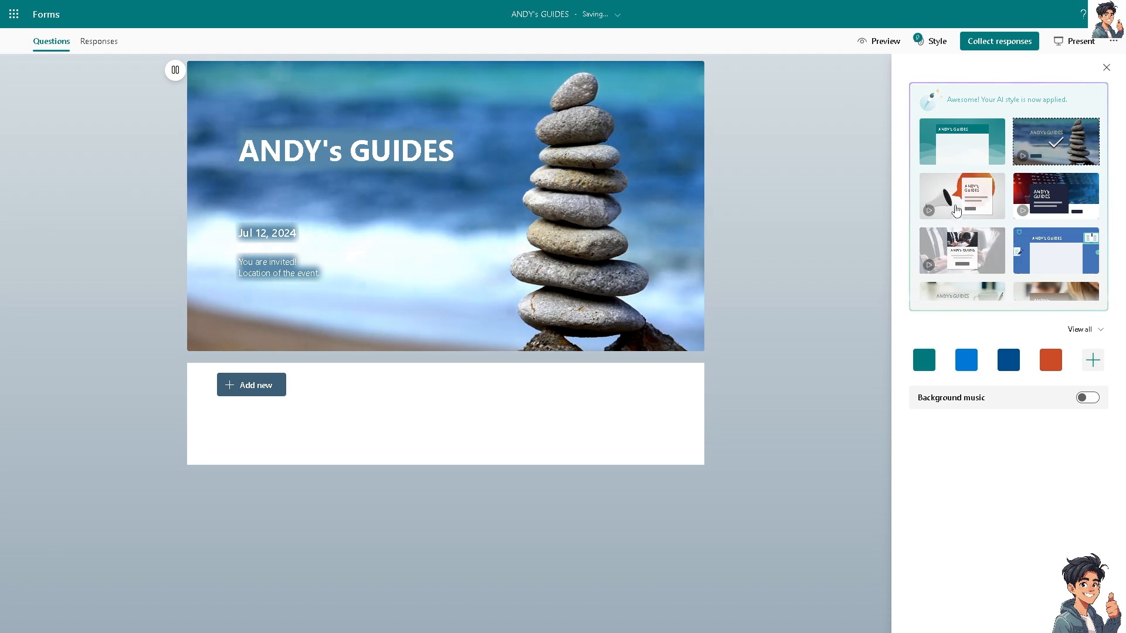
pyautogui.click(956, 210)
pyautogui.click(1052, 196)
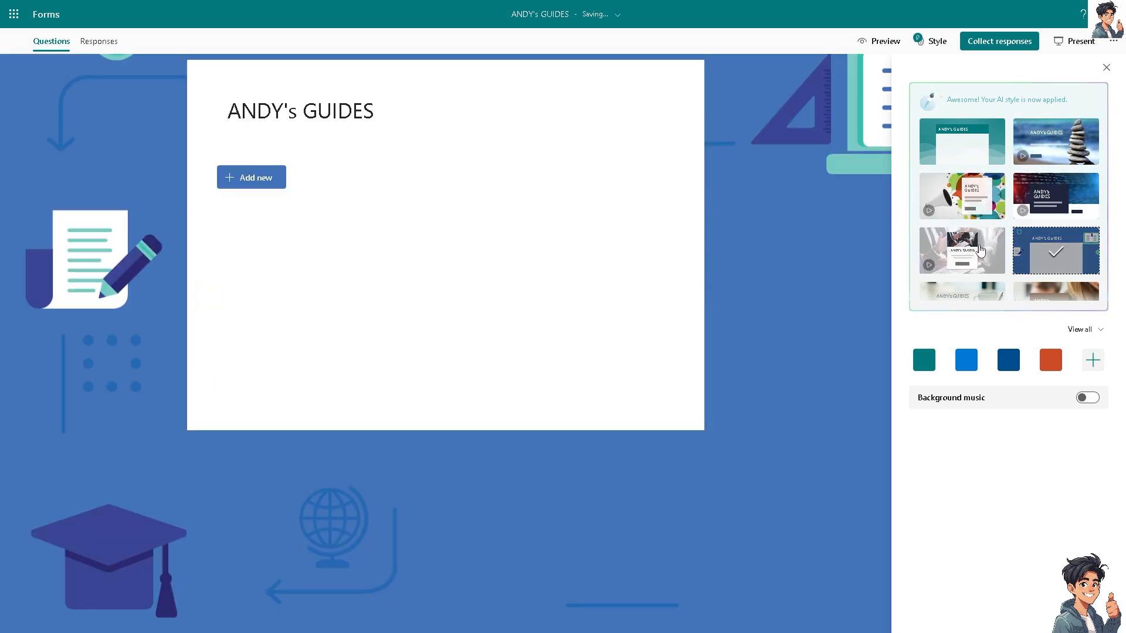
pyautogui.click(994, 251)
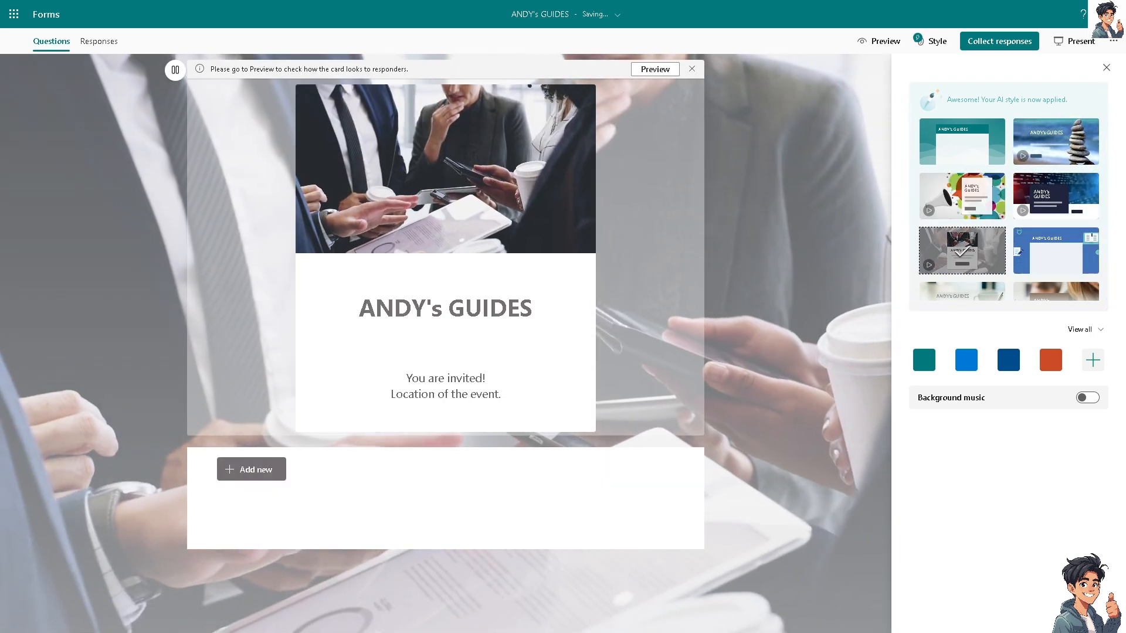